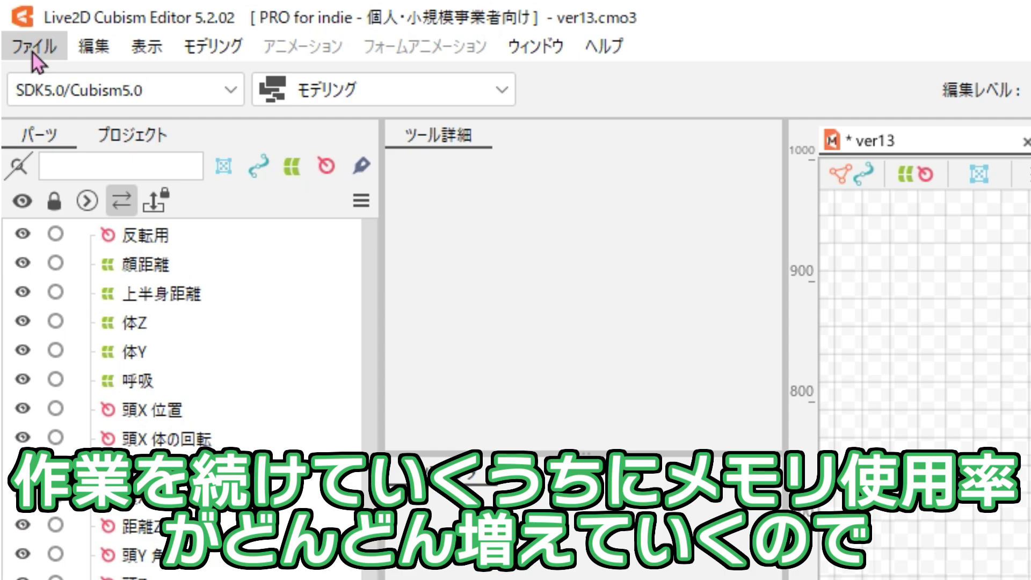
click(33, 53)
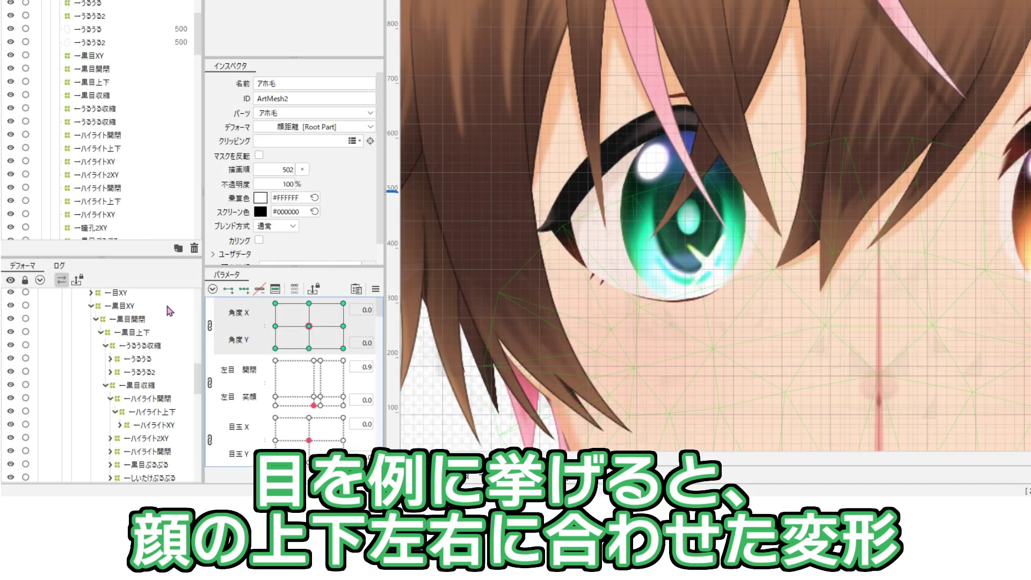
- Examine the nested 一黒目XY, 一黒目開閉 and 一黒目上下 warp deformers of the iris one after another
click(168, 307)
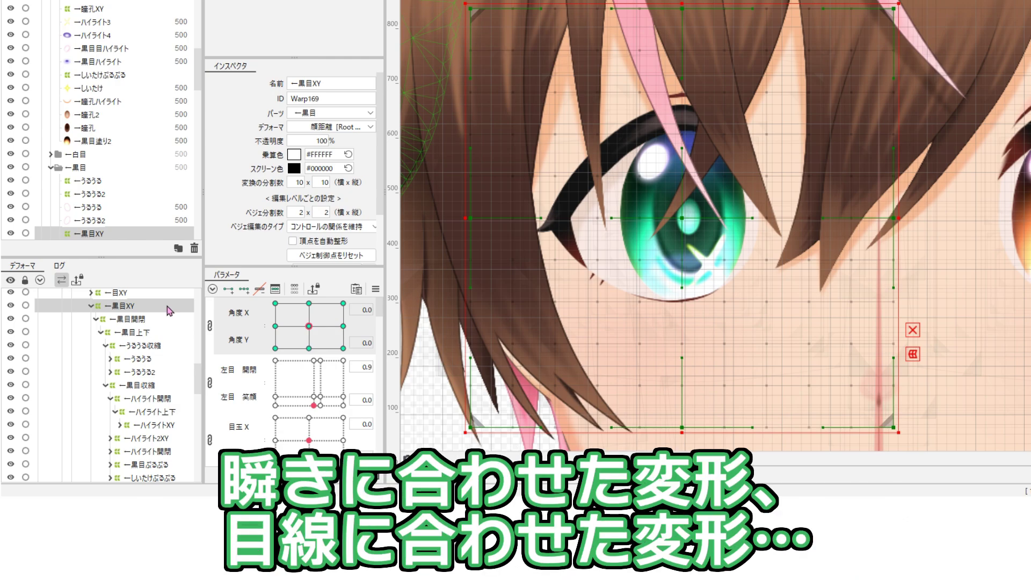
click(173, 319)
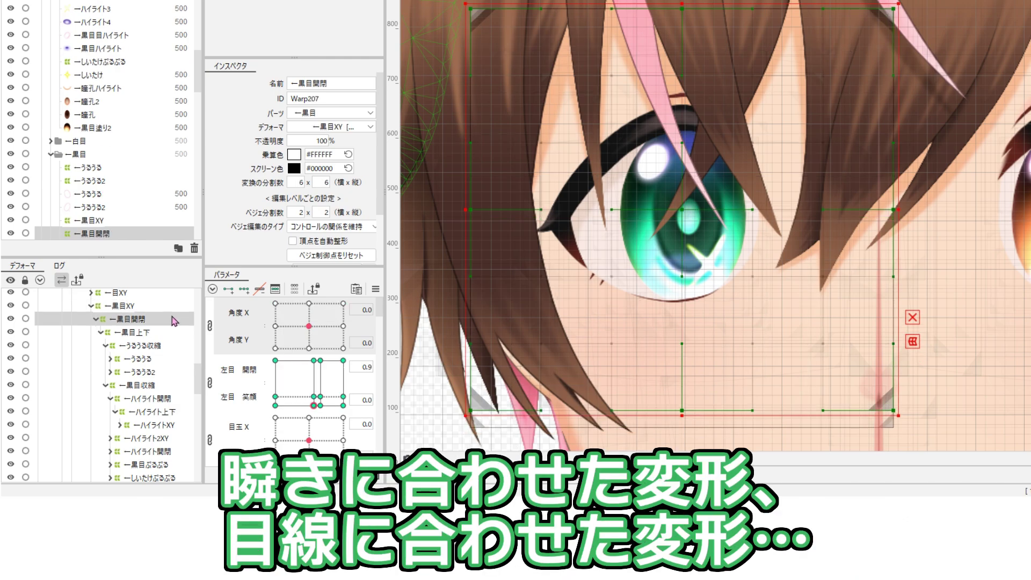
click(177, 333)
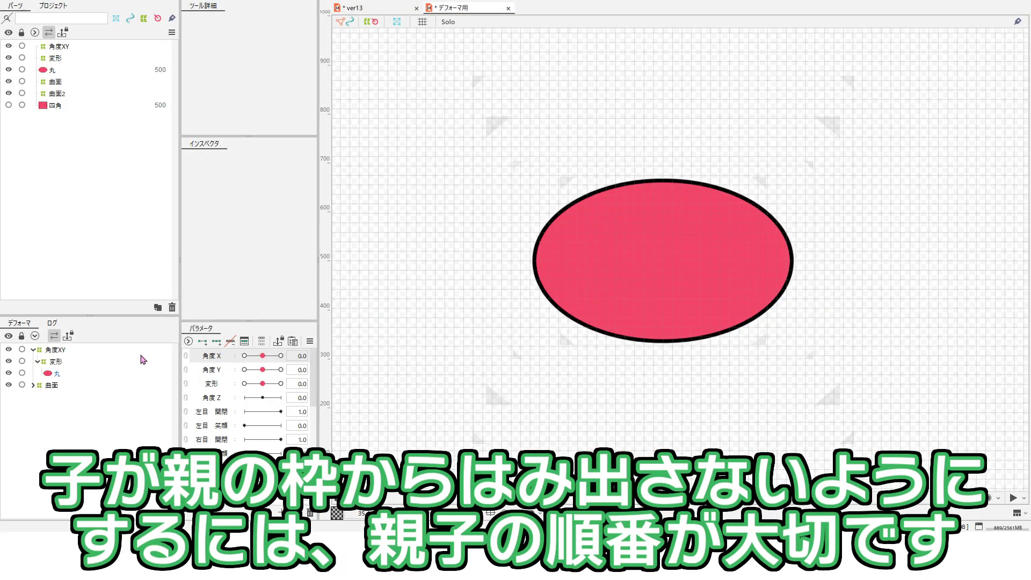
- Inspect the ellipse's parent deformer 角度XY and child 変形, previewing their movement with the parameters, including 変形 at -30.0
click(138, 354)
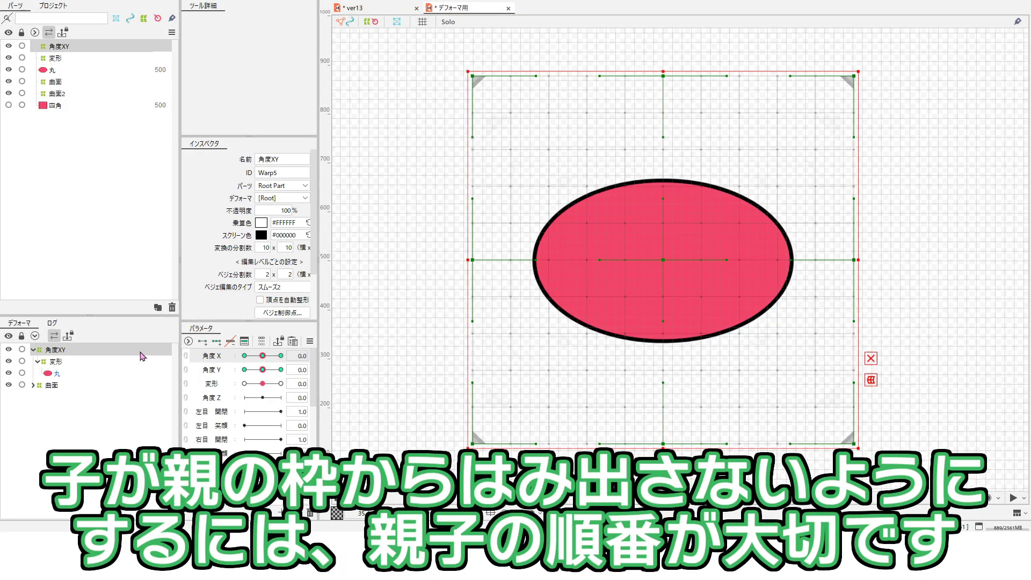
drag(263, 359, 245, 385)
click(56, 361)
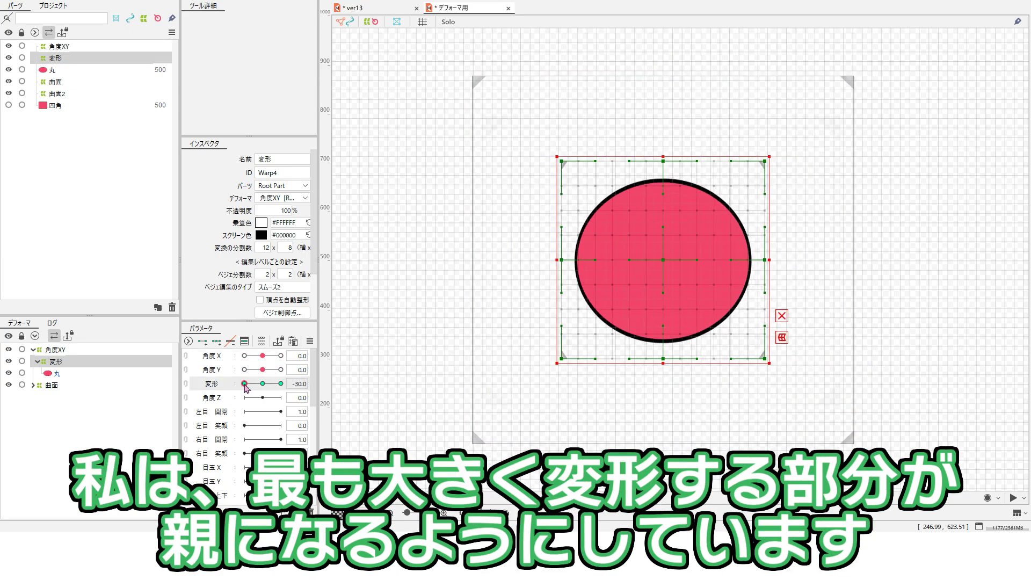
click(380, 338)
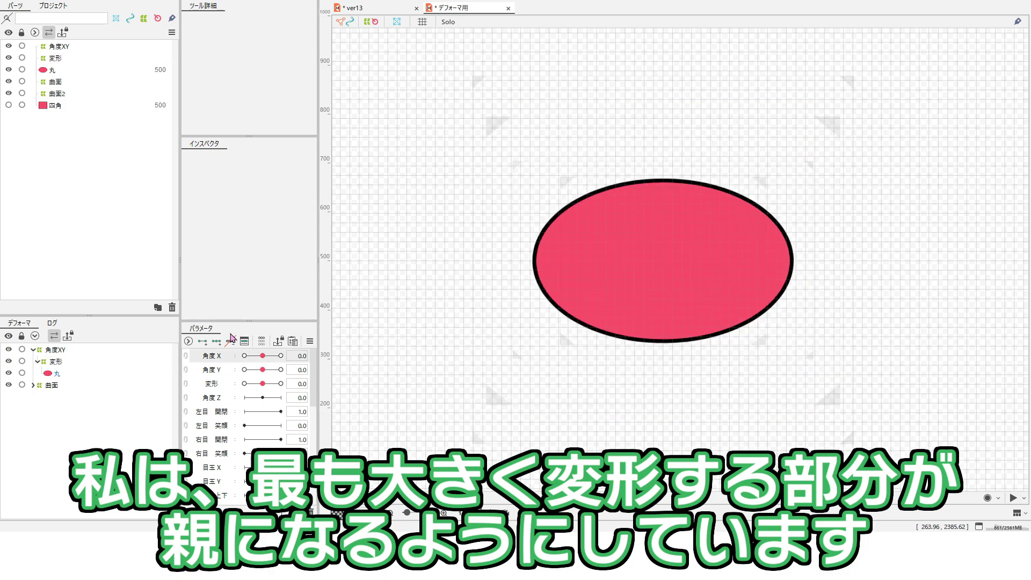
click(149, 352)
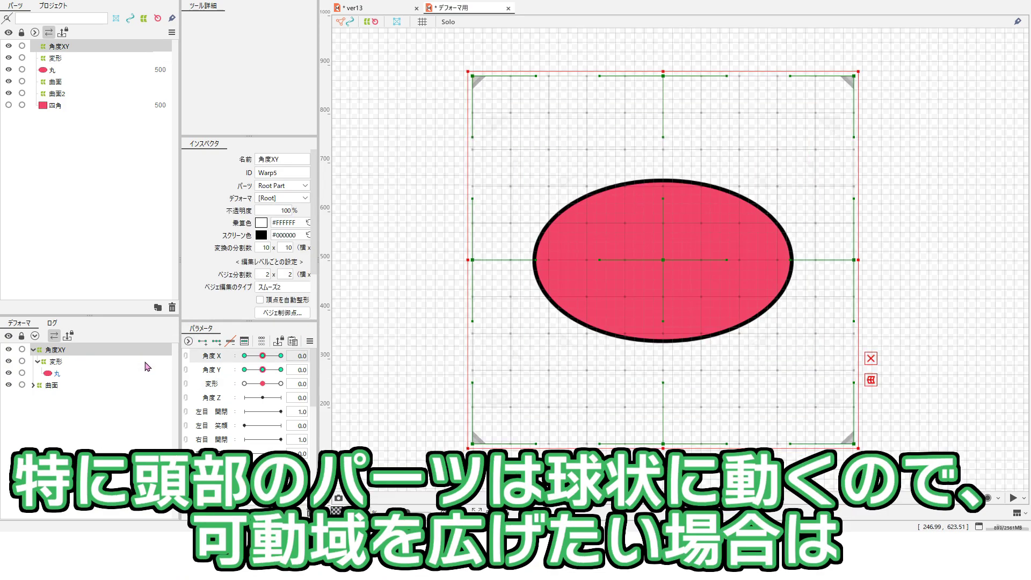
ctrl+click(148, 365)
drag(263, 355, 266, 384)
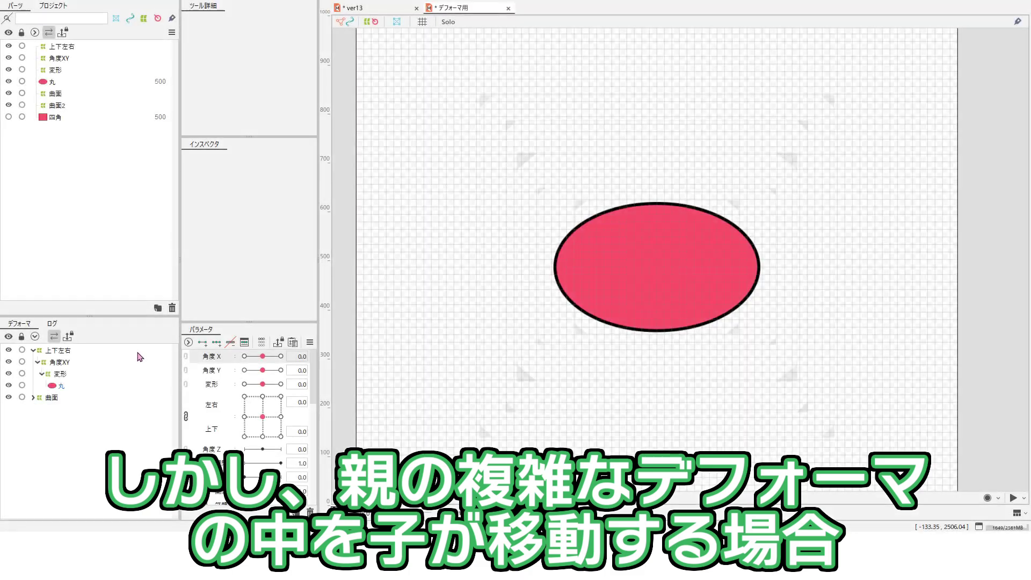
- Inspect the 上下左右 and 角度XY deformers together and preview their movement with the angle and 左右/上下 parameters
click(138, 353)
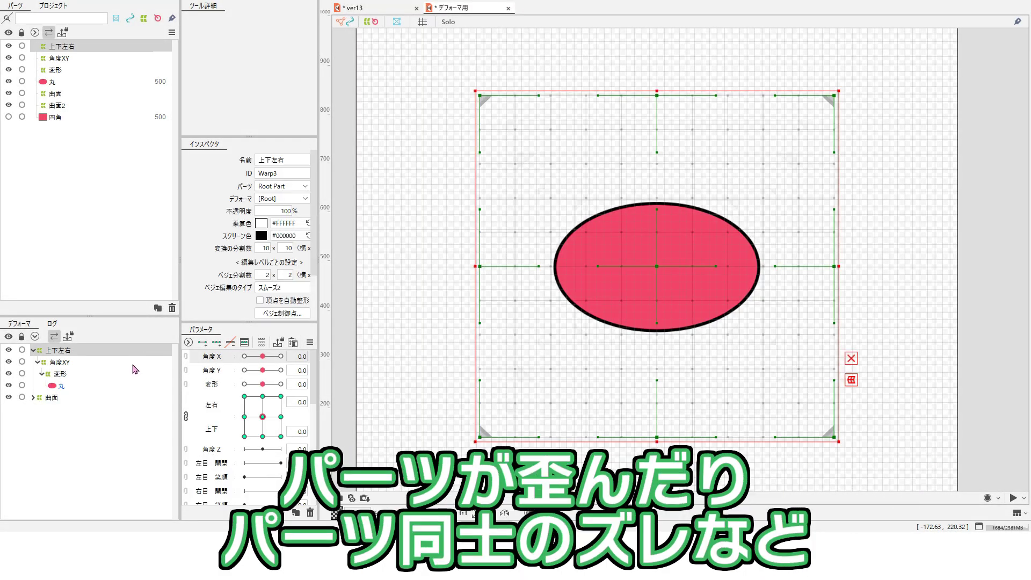
ctrl+click(134, 363)
drag(262, 356, 235, 365)
drag(252, 420, 215, 395)
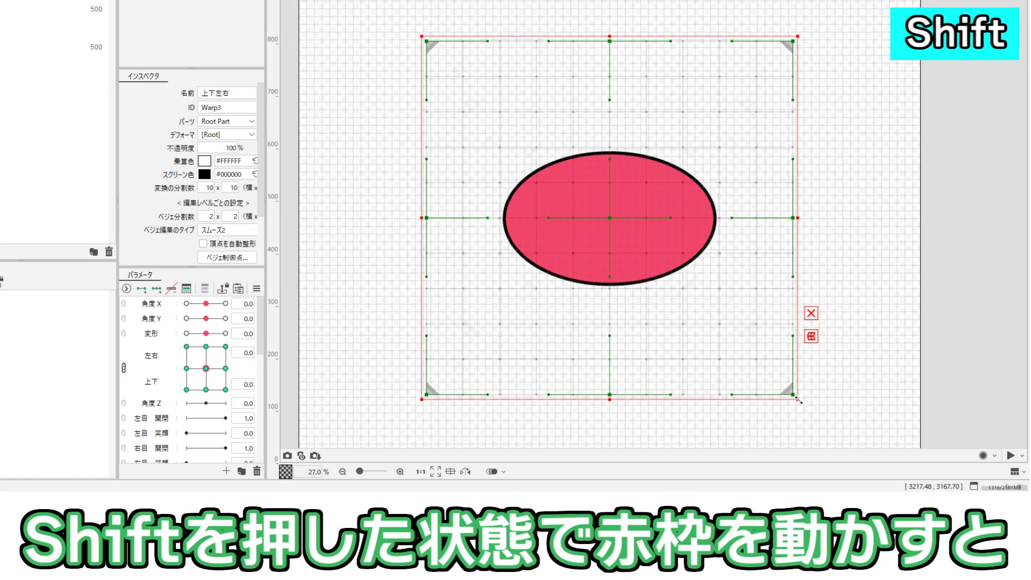
- Try resizing the 上下左右 deformer proportionally, about its center, without affecting its child, and with all three constraints combined
drag(799, 400, 762, 363)
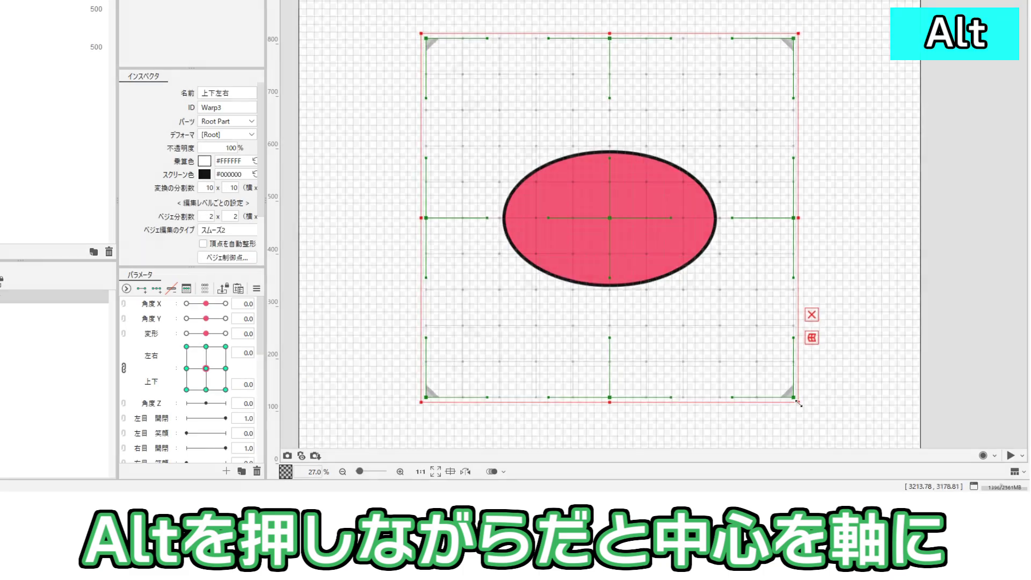
drag(801, 438, 870, 436)
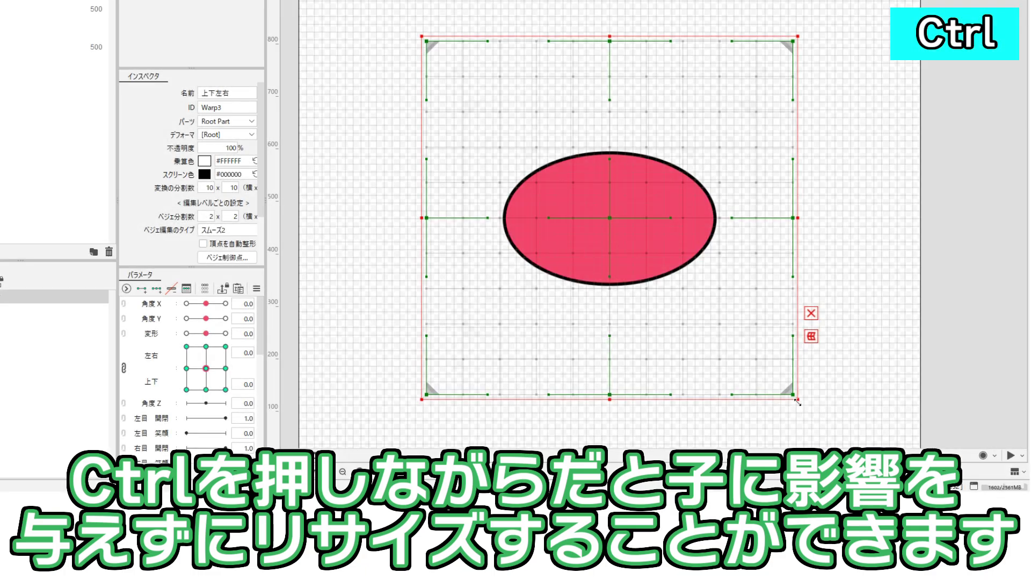
drag(798, 404, 578, 217)
drag(732, 198, 846, 344)
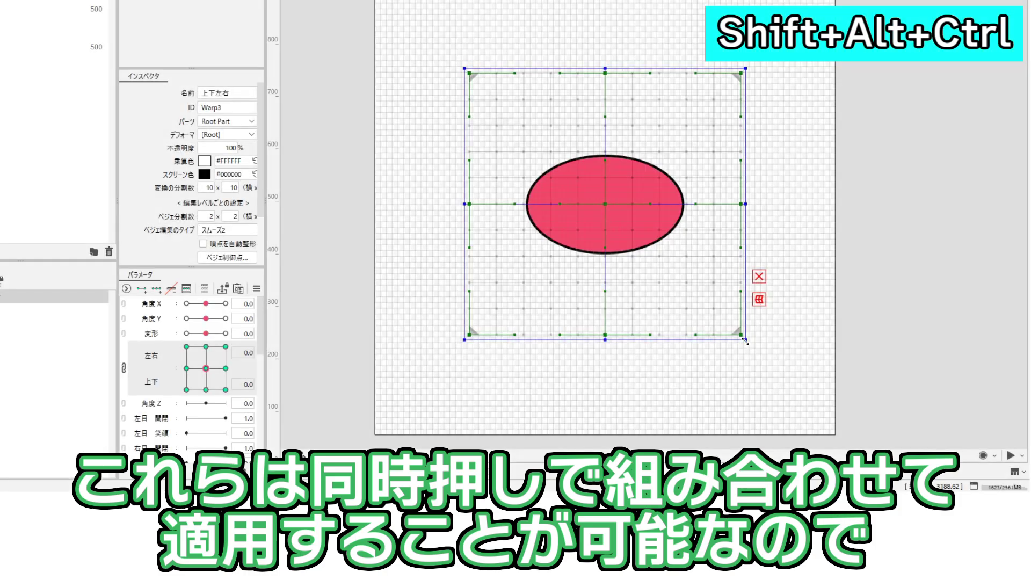
drag(744, 341, 837, 414)
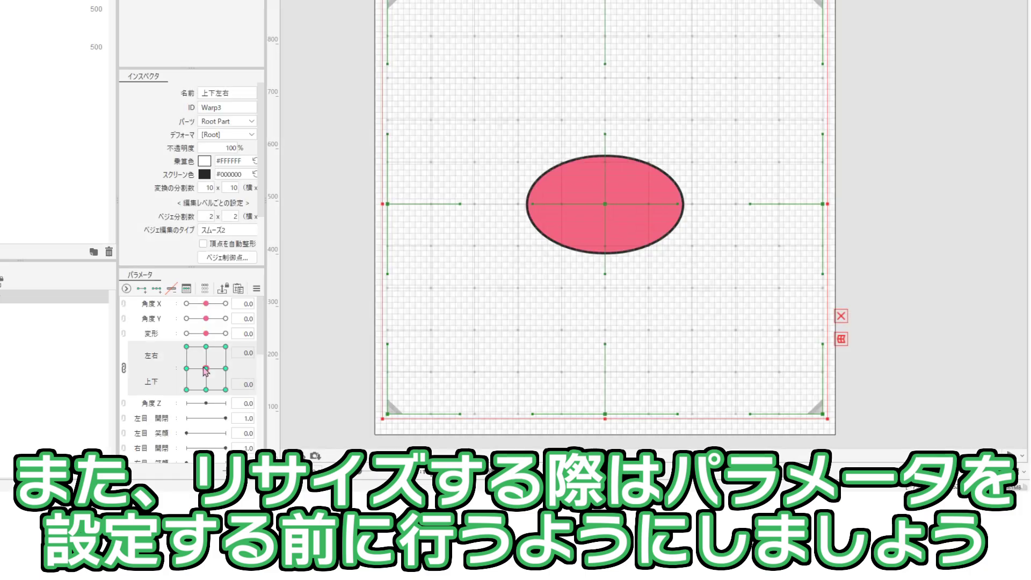
- Compare the shape of the resized 上下左右 deformer at the center and corner keys of the 左右/上下 parameters
click(184, 346)
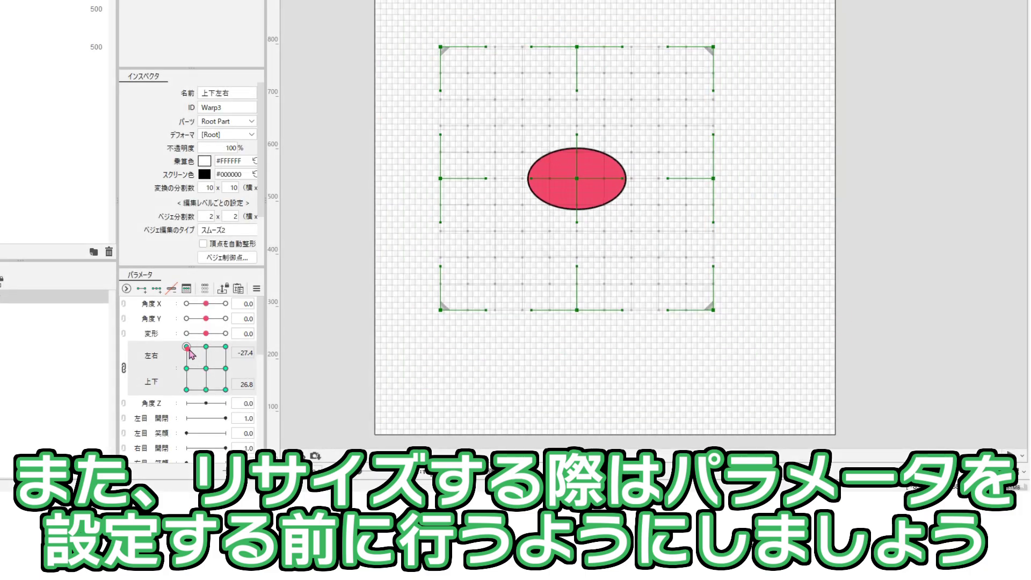
click(206, 368)
click(225, 389)
drag(226, 390, 226, 346)
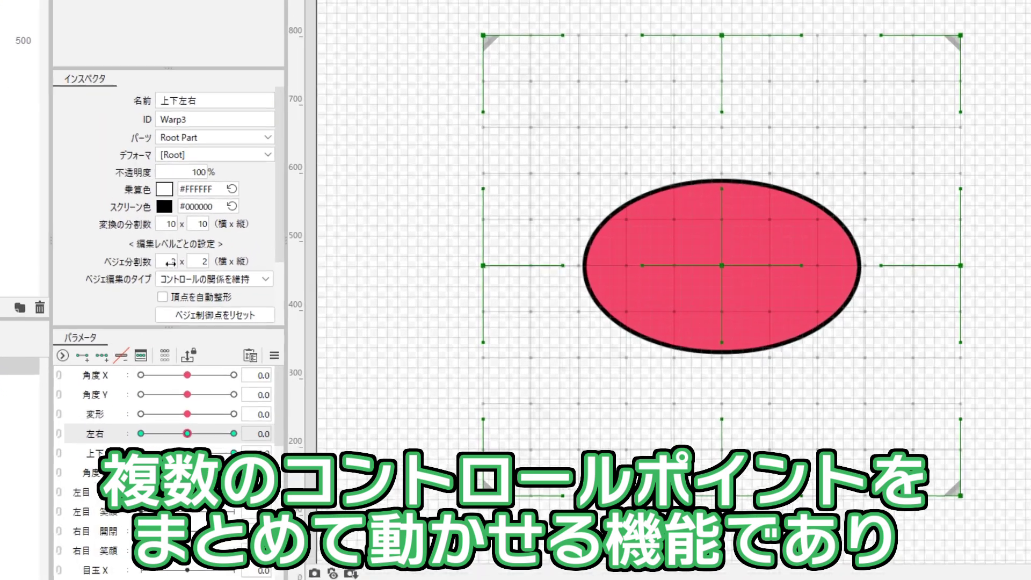
- Try the horizontal Bezier division setting of 上下左右 and pull its upper-left Bezier control point straight outward
drag(171, 263, 144, 264)
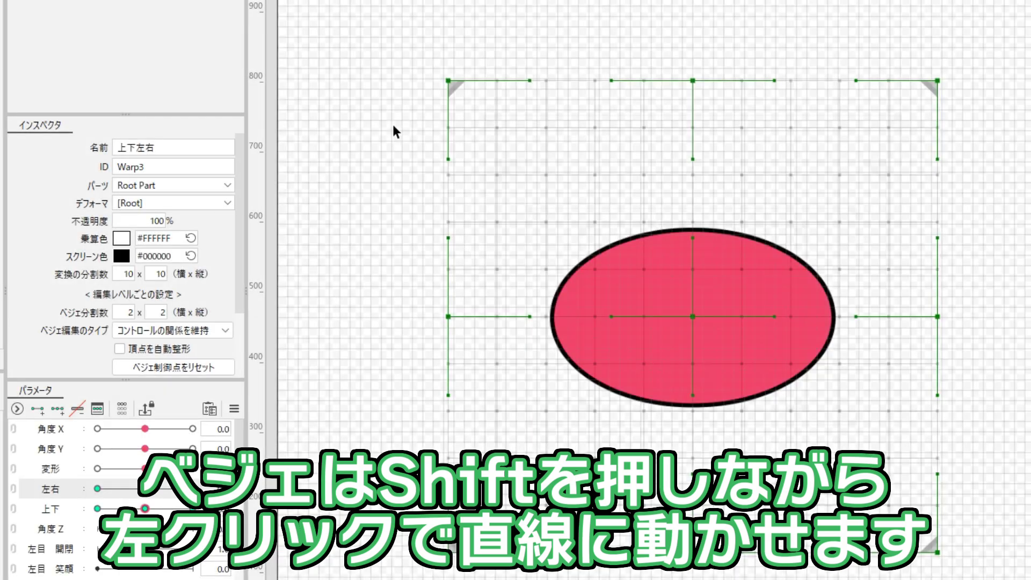
drag(451, 81, 350, 84)
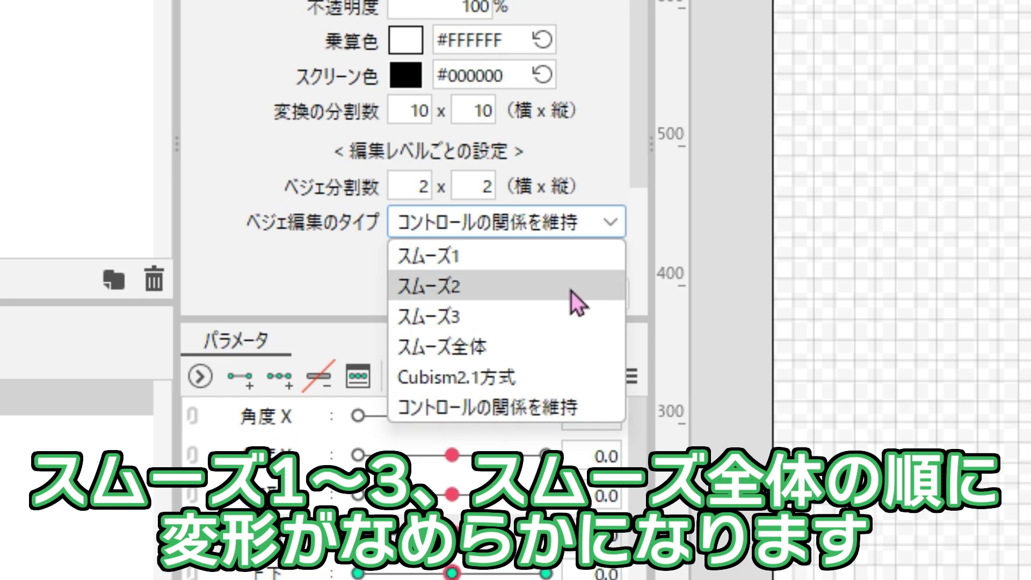
- Set the Bezier editing type of 上下左右 to スムーズ2 and stretch its middle side control points outward
click(572, 291)
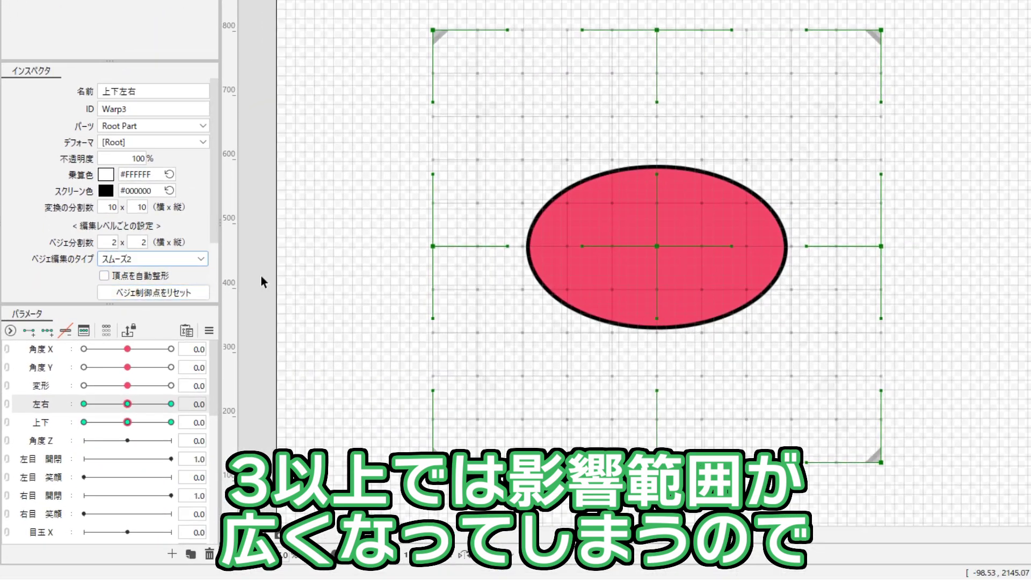
drag(437, 246, 359, 257)
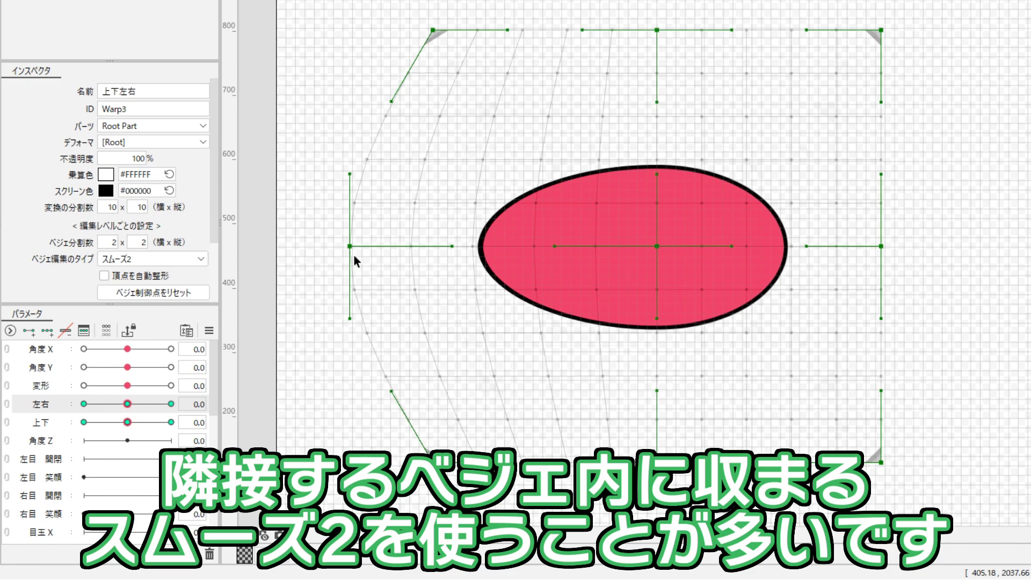
drag(888, 251, 997, 252)
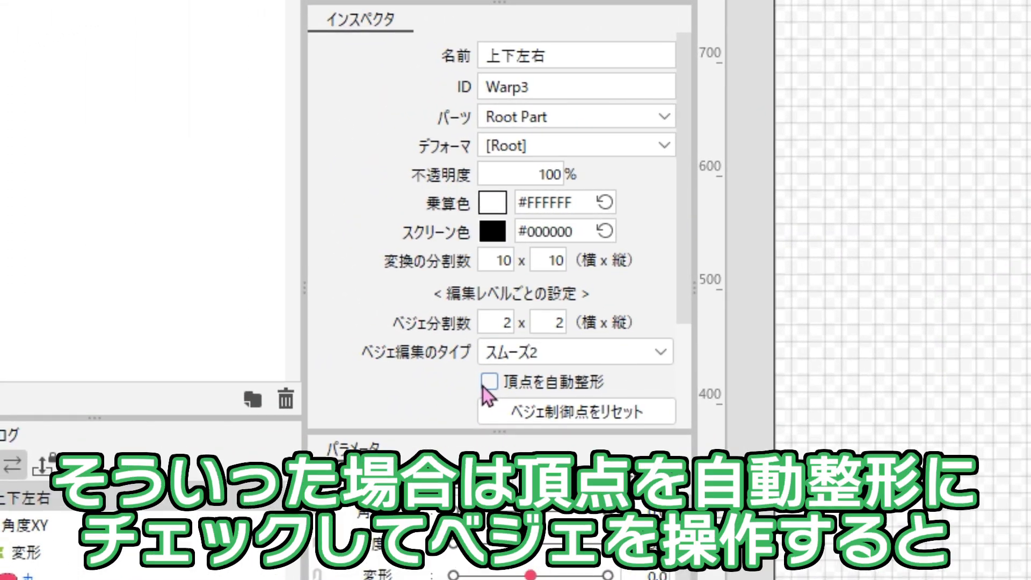
- Enable 頂点を自動整形 for the distorted 上下左右 deformer and pull its middle-left Bezier control point outward
click(99, 293)
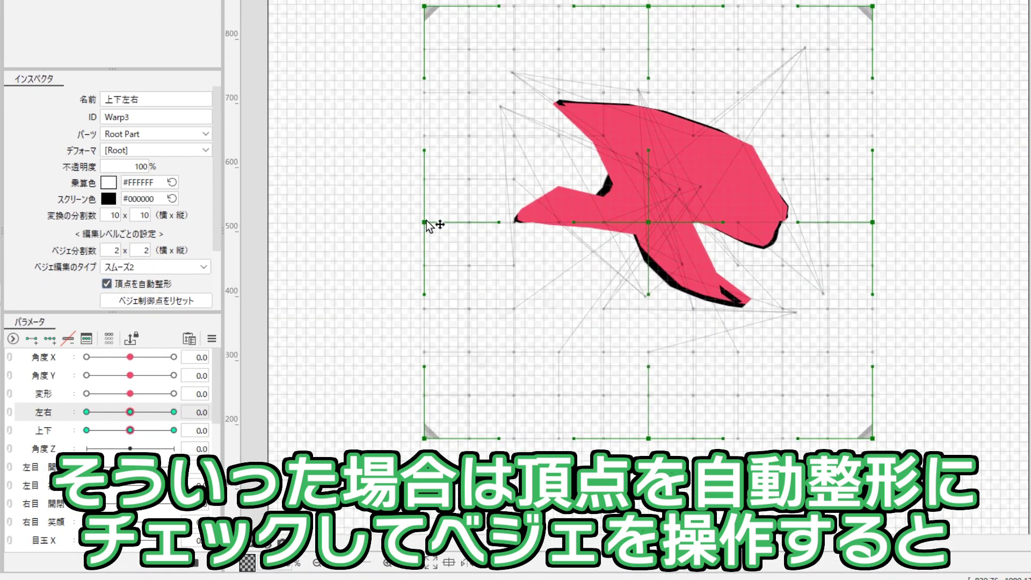
drag(426, 220, 301, 230)
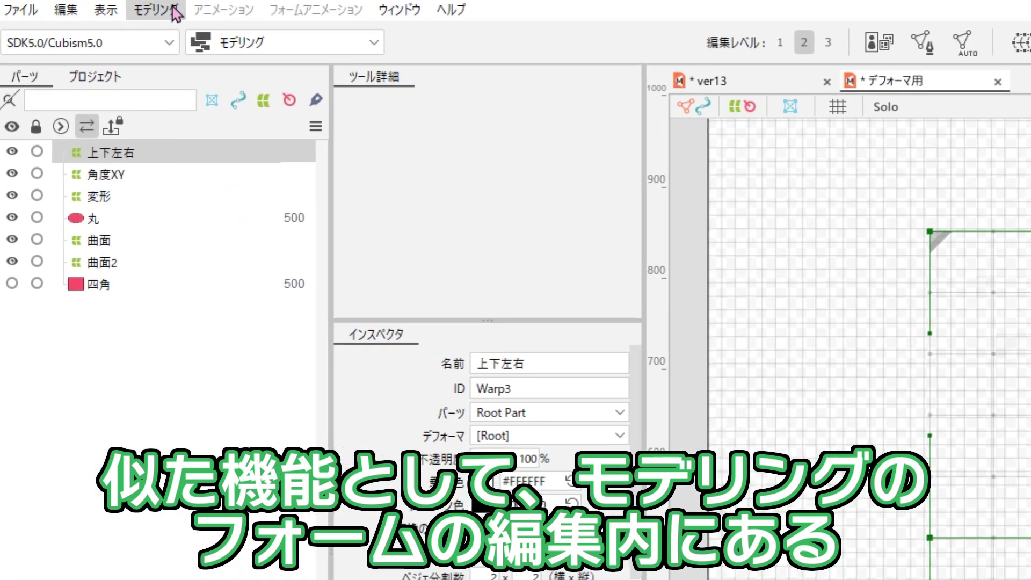
- Straighten the distorted 上下左右 deformer with the command ワープデフォーマをベジェハンドルに沿って整形
click(174, 12)
mouse_move(260, 203)
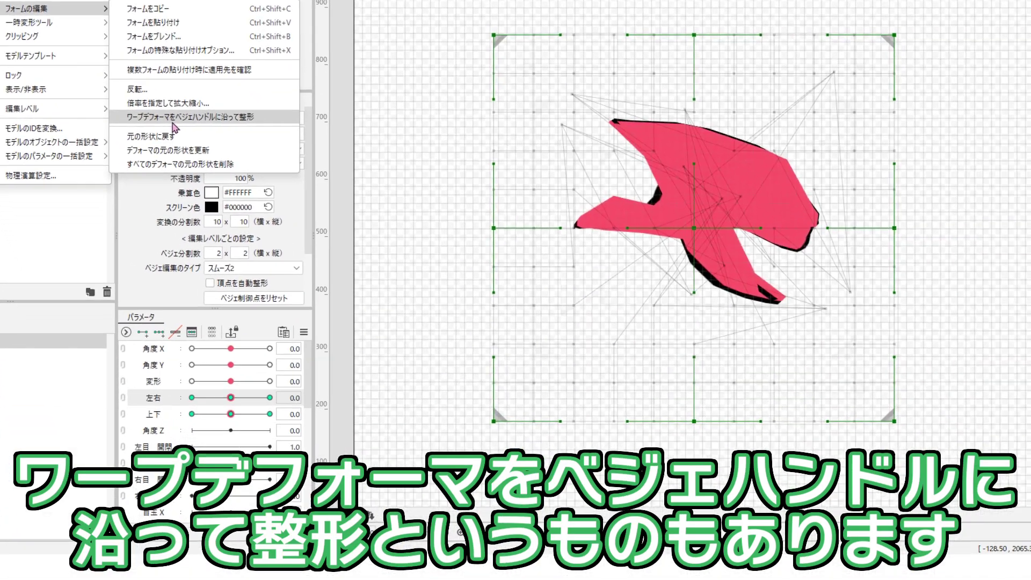
click(171, 121)
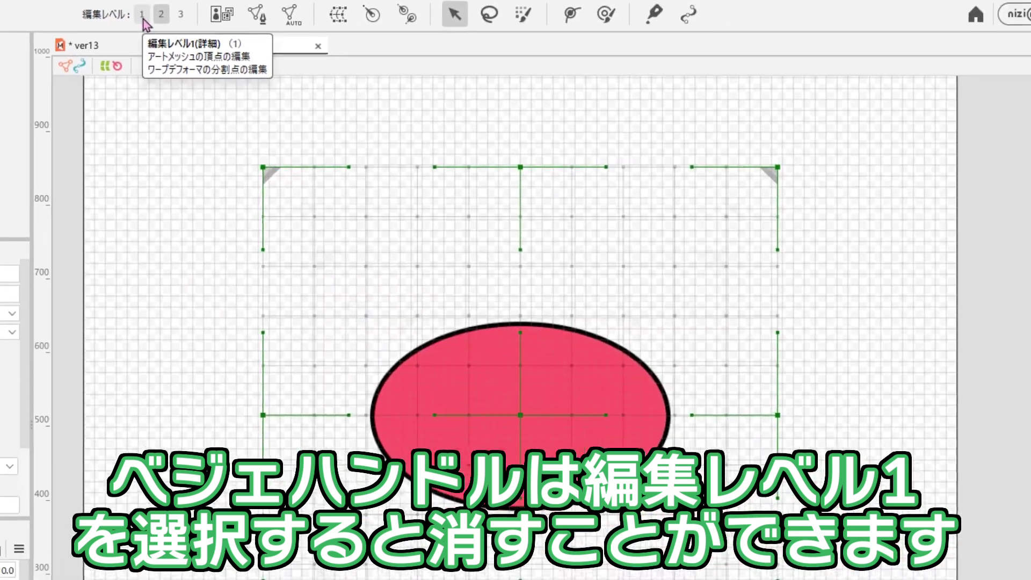
- Switch to edit level 1 and move the upper-left corner division point of the 上下左右 deformer
click(418, 41)
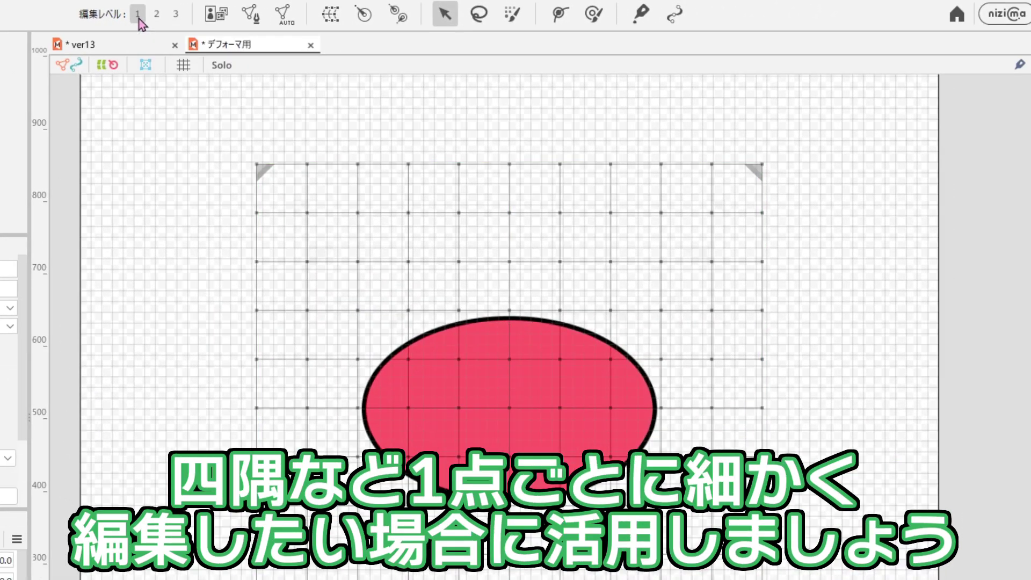
drag(257, 165, 279, 138)
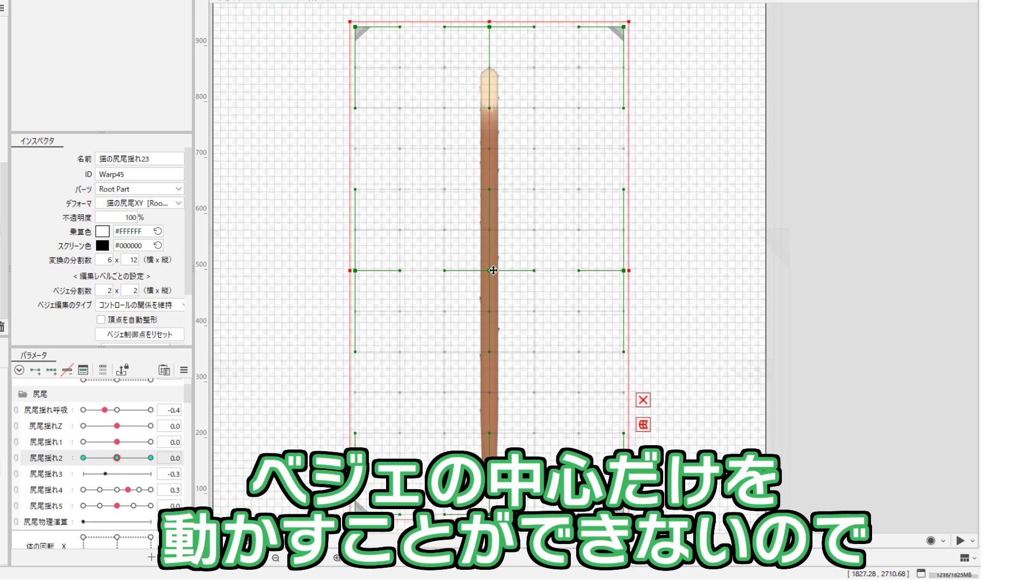
- Try moving the center Bezier point of 猫の尻尾揺れ23, dismiss its red bounding box and reselect the deformer
drag(492, 269, 494, 237)
click(648, 409)
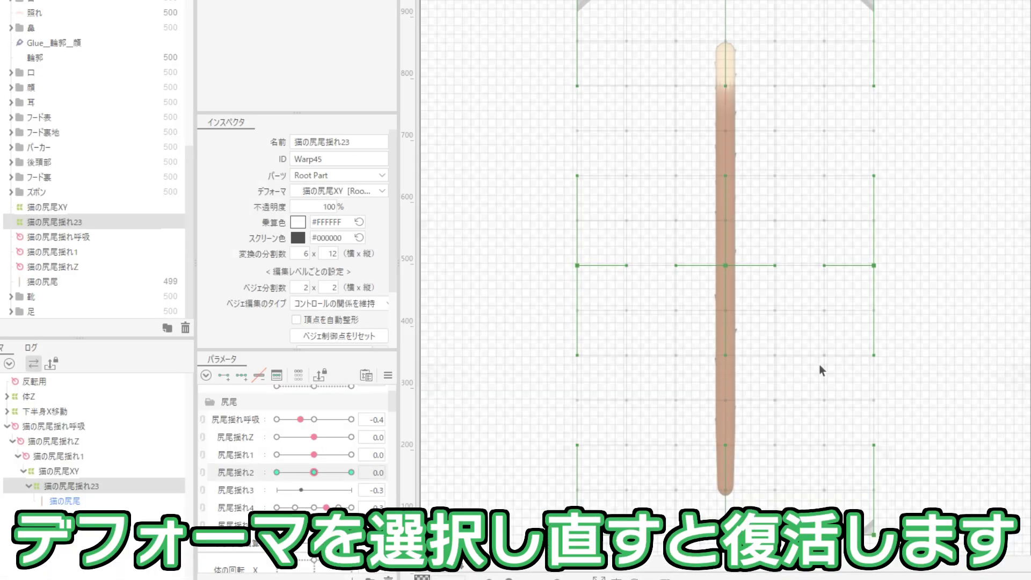
click(168, 487)
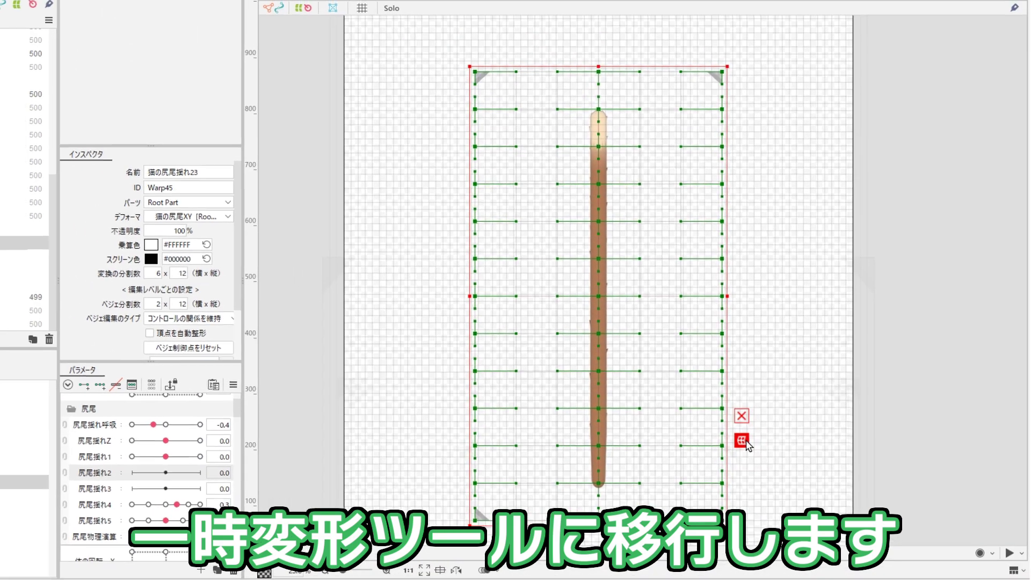
- Start temporary deformation of 猫の尻尾揺れ23 from its bounding box and view the available deformation methods
click(741, 441)
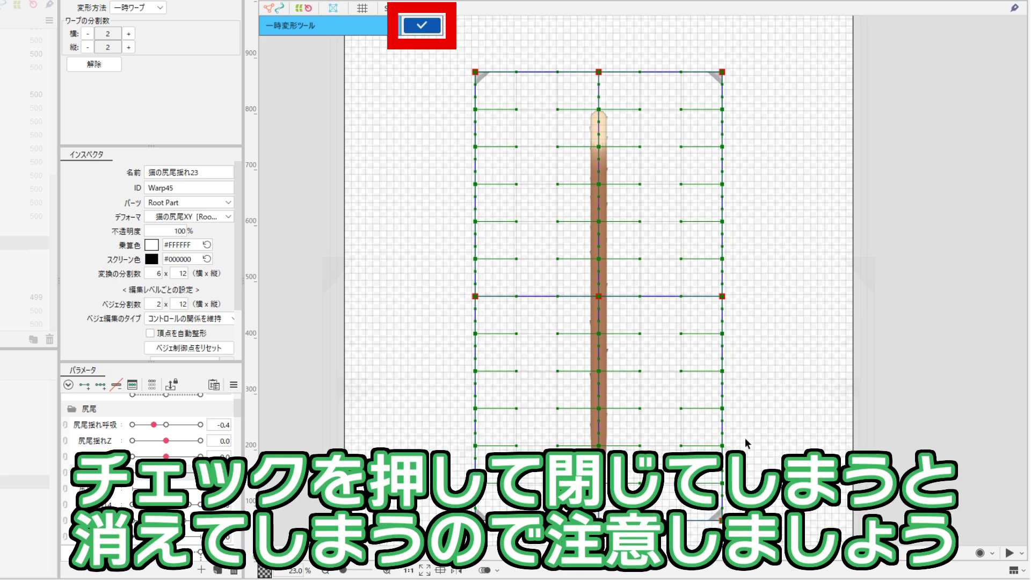
click(159, 8)
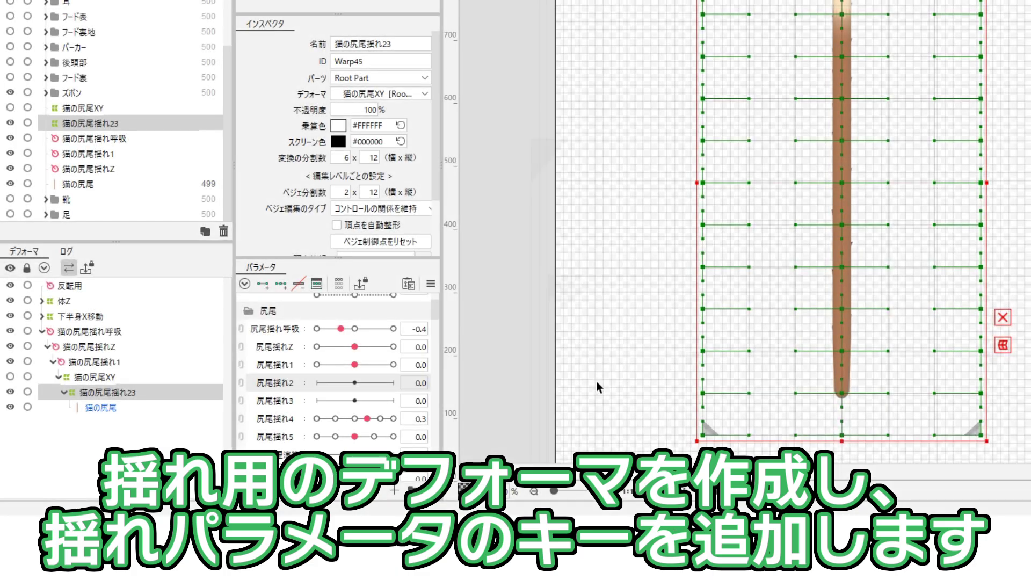
- Add three keys for 尻尾揺れ2 to the 猫の尻尾揺れ23 deformer and set the parameter to 1.0
click(281, 286)
click(394, 383)
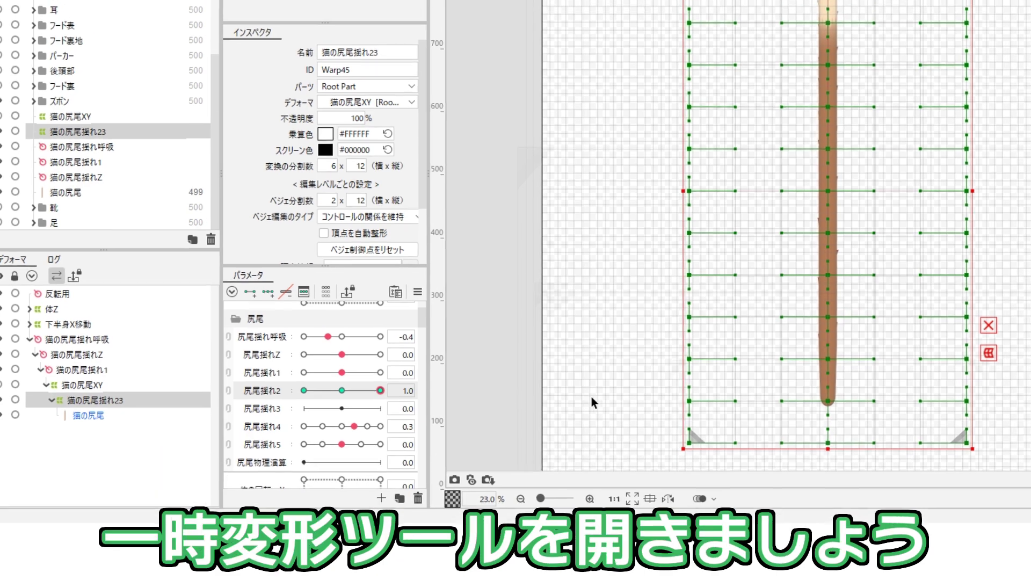
- Start temporary deformation of 猫の尻尾揺れ23 with the 一時パス method and place five control points along the tail's center line from base to tip
key(q)
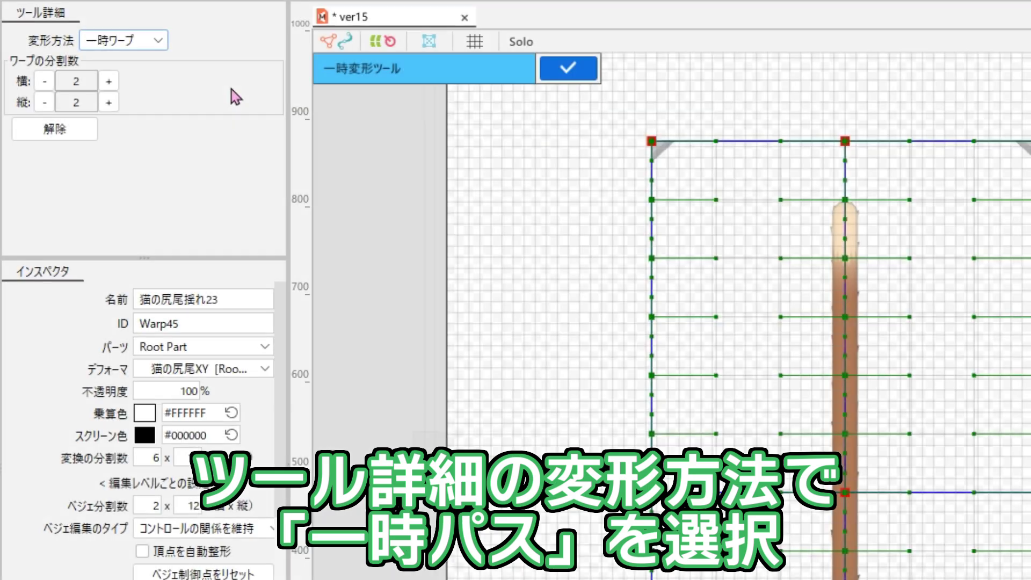
click(100, 25)
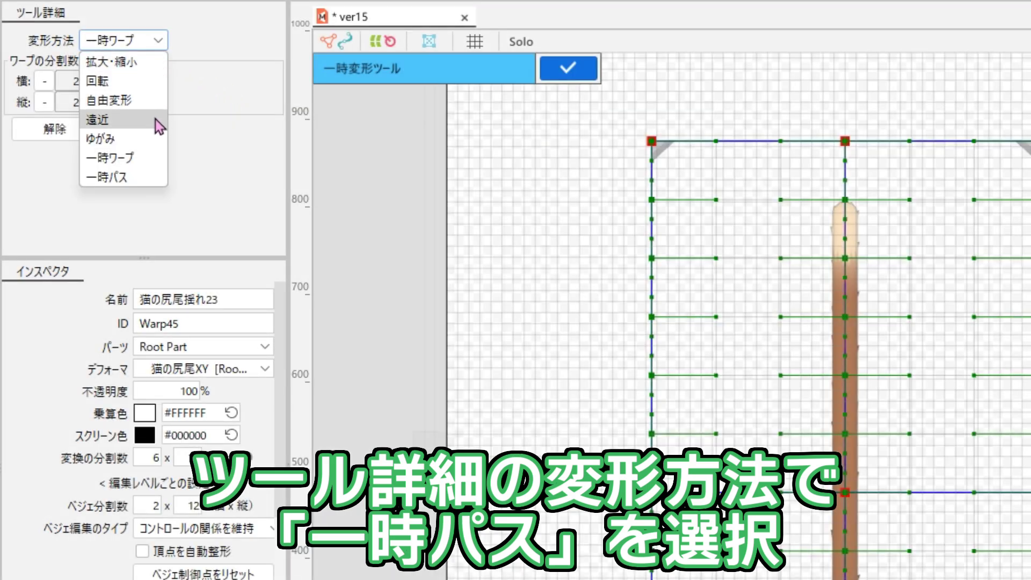
click(142, 179)
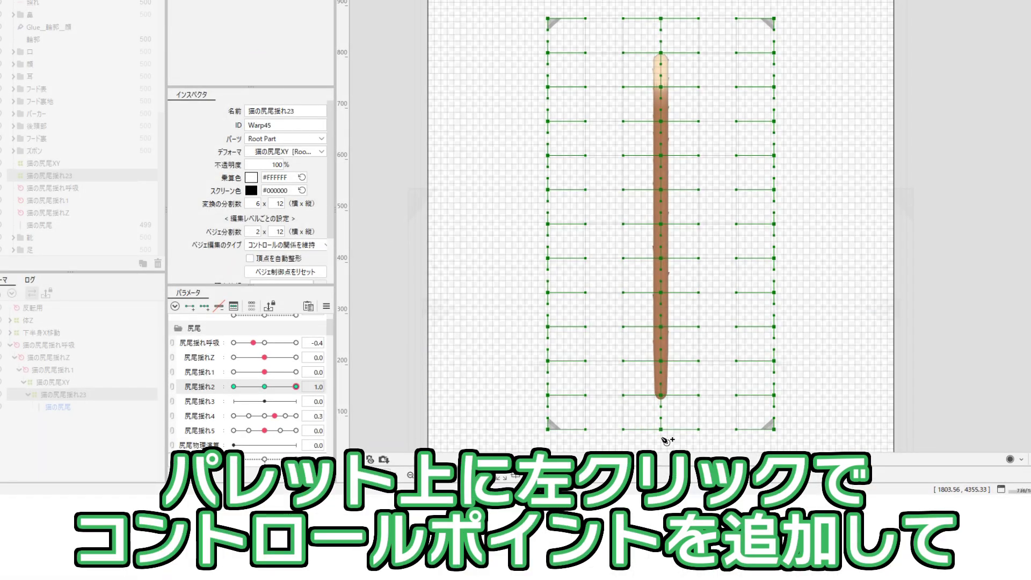
click(660, 435)
click(661, 395)
click(660, 293)
click(660, 189)
click(661, 13)
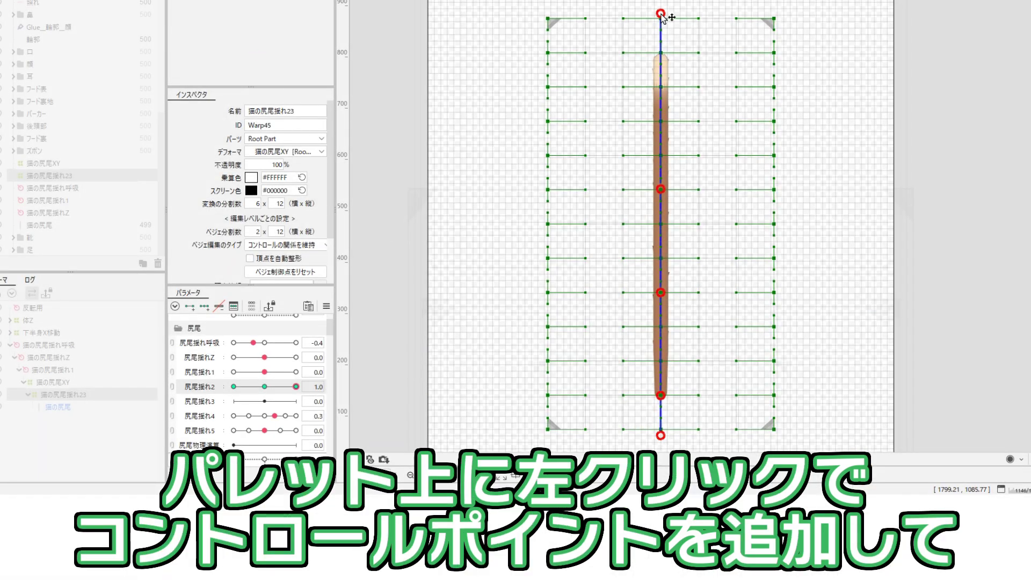
- Bend the tail into a smooth curve to the right by moving the path's tip and two middle control points
drag(661, 14, 718, 25)
drag(660, 189, 689, 194)
drag(720, 24, 803, 85)
drag(661, 292, 666, 294)
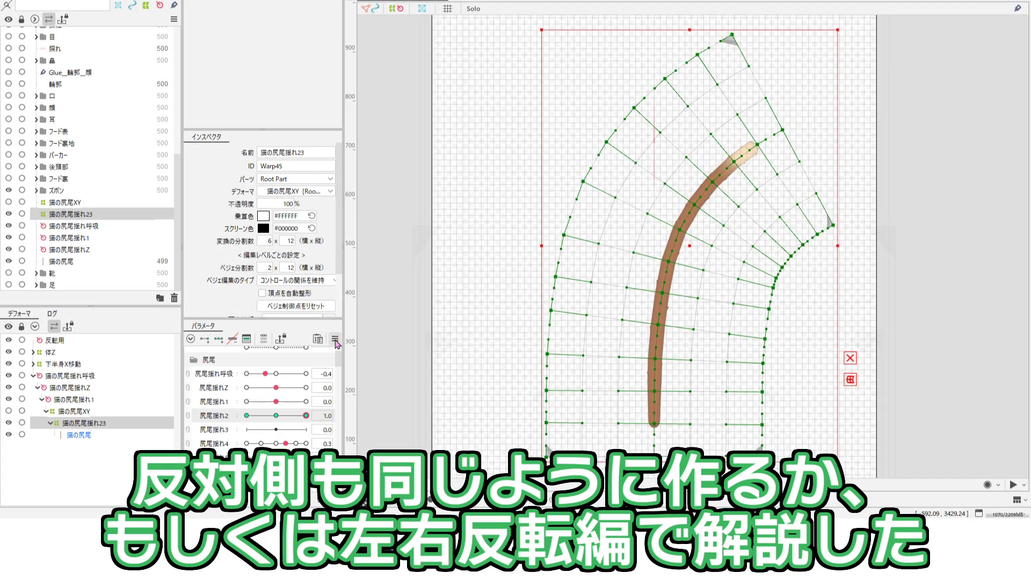
- Mirror the 尻尾揺れ2 motion horizontally with 動きの反転 for 猫の尻尾揺れ23, and set the parameter to -1.0 to check the opposite side
click(335, 338)
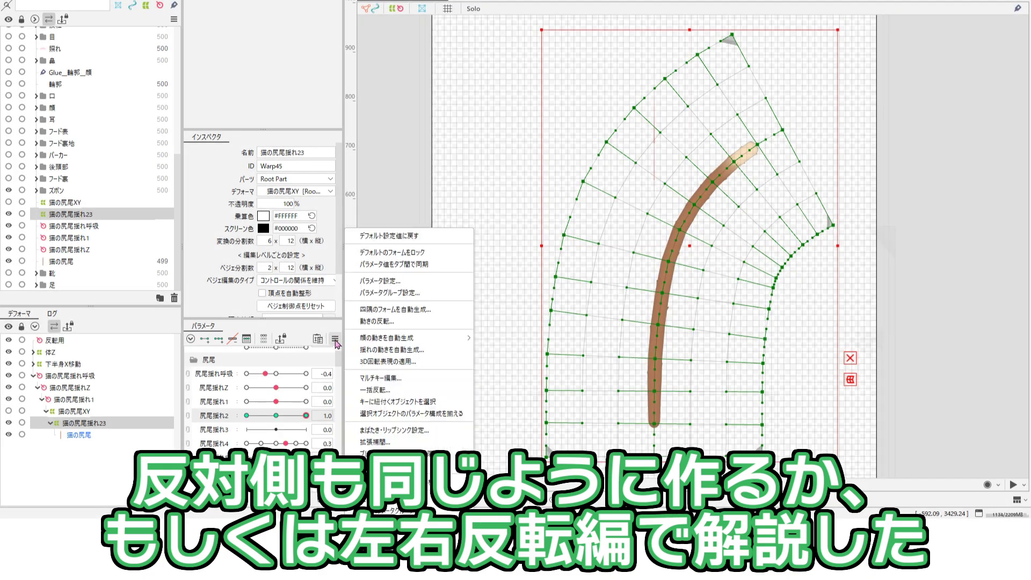
click(370, 322)
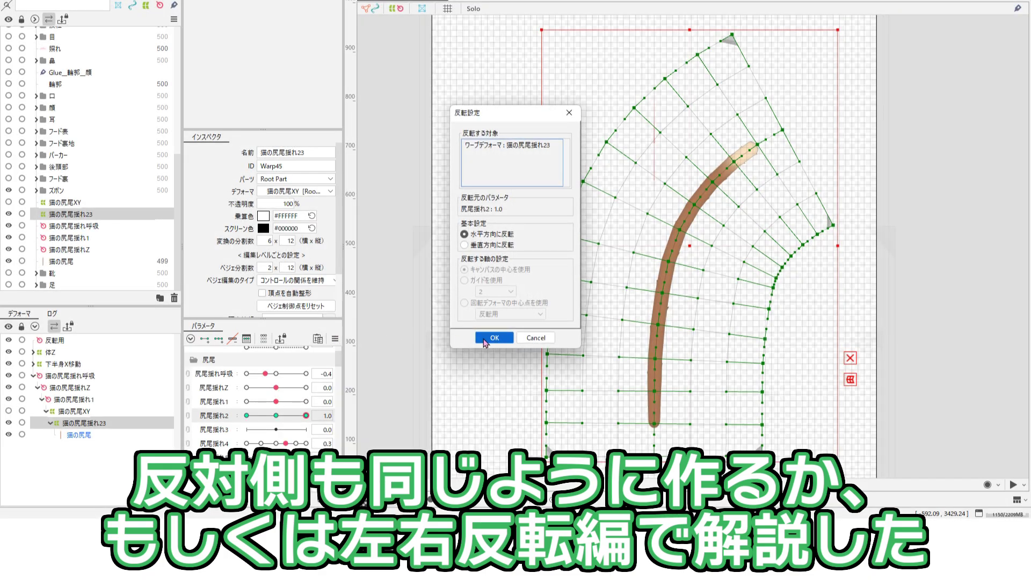
click(485, 339)
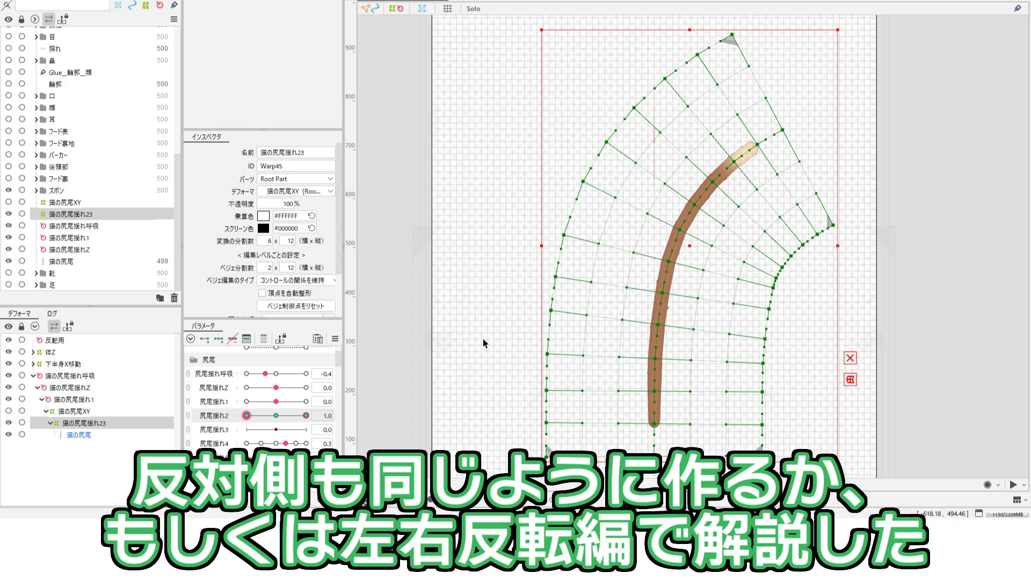
click(246, 416)
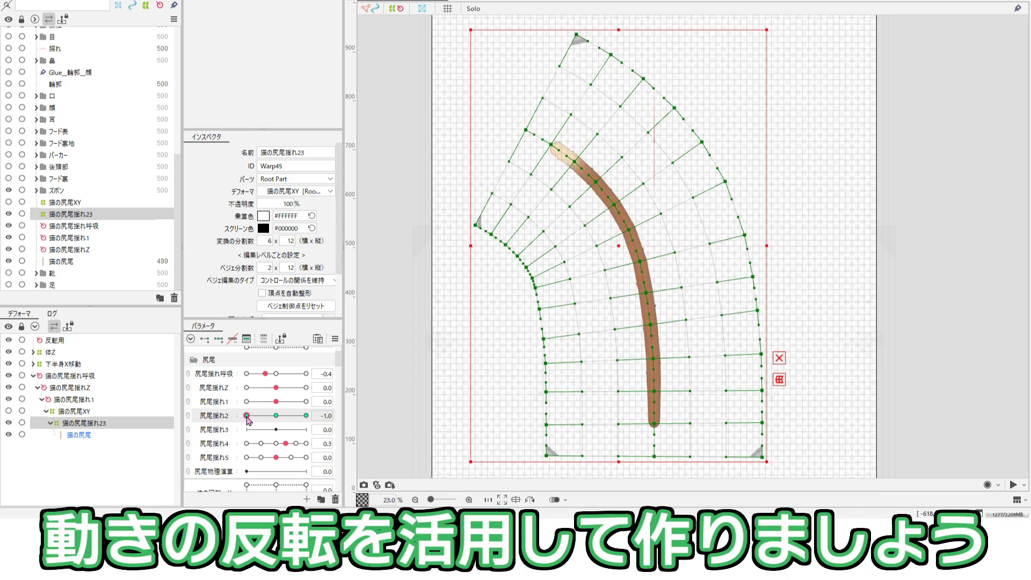